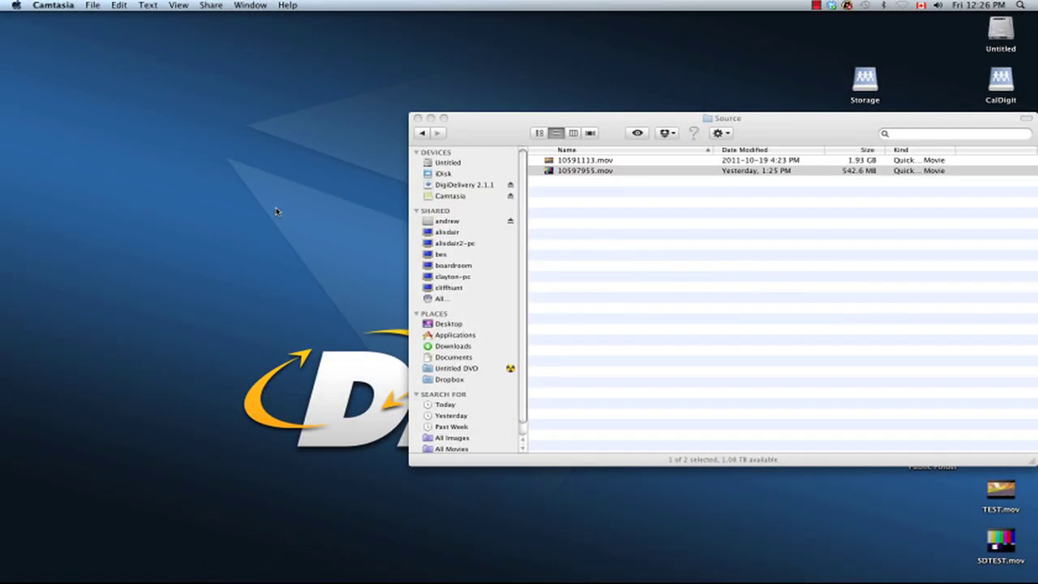
Save the project as TEST EXPORT and rename Sequence 1 to HD NTSC.
text(T.fcp)
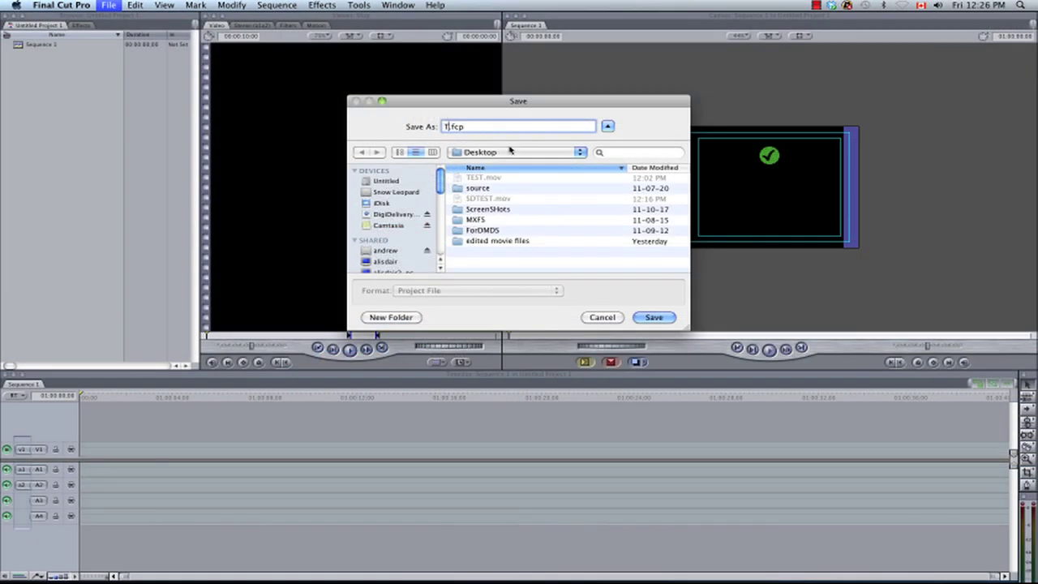
text(EST EX)
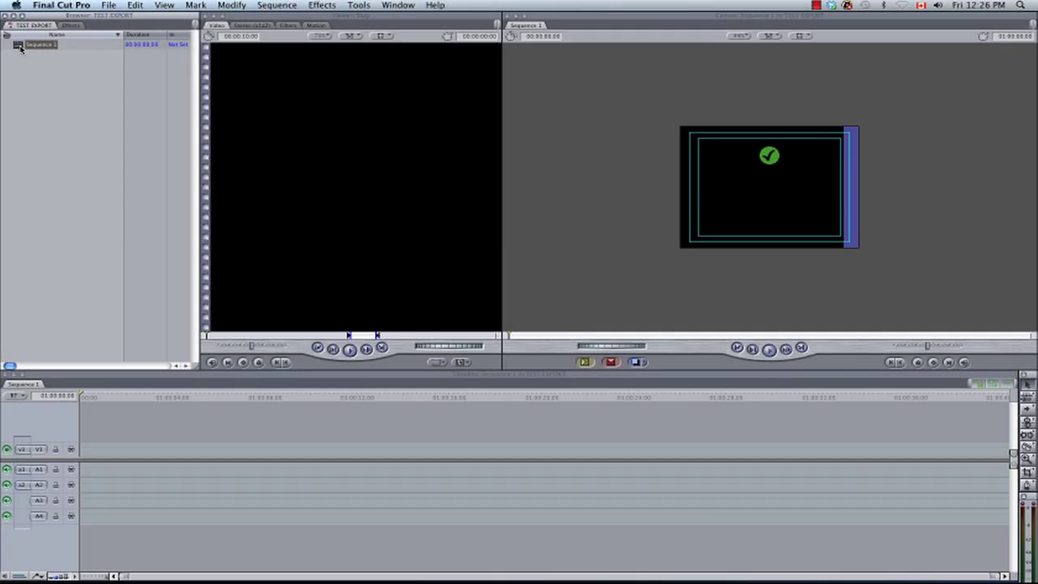
click(35, 46)
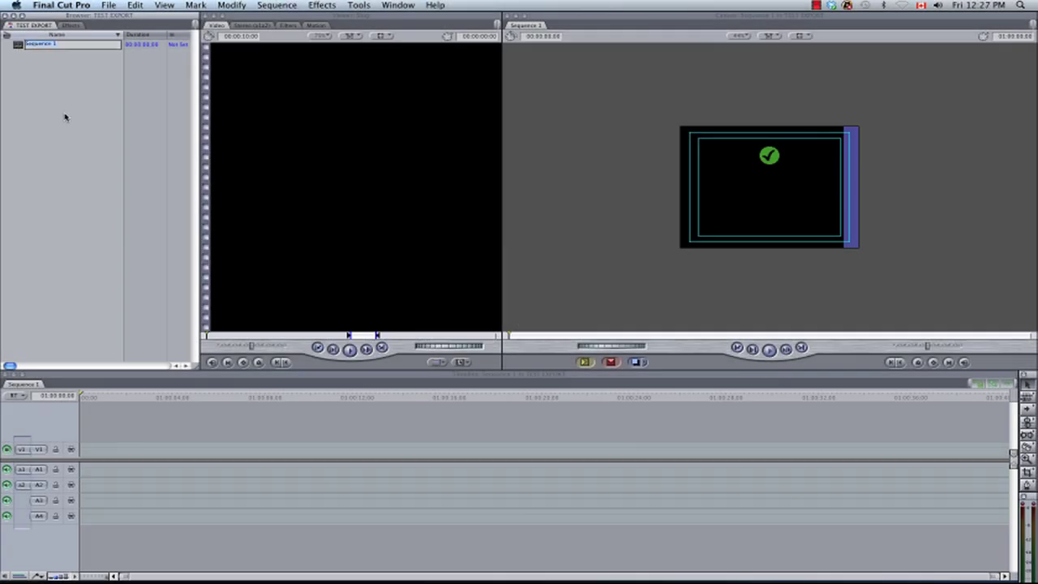
text(HD NTSC)
key(Return)
Add a new sequence named SD NTSC, then make HD NTSC the active sequence.
right_click(39, 61)
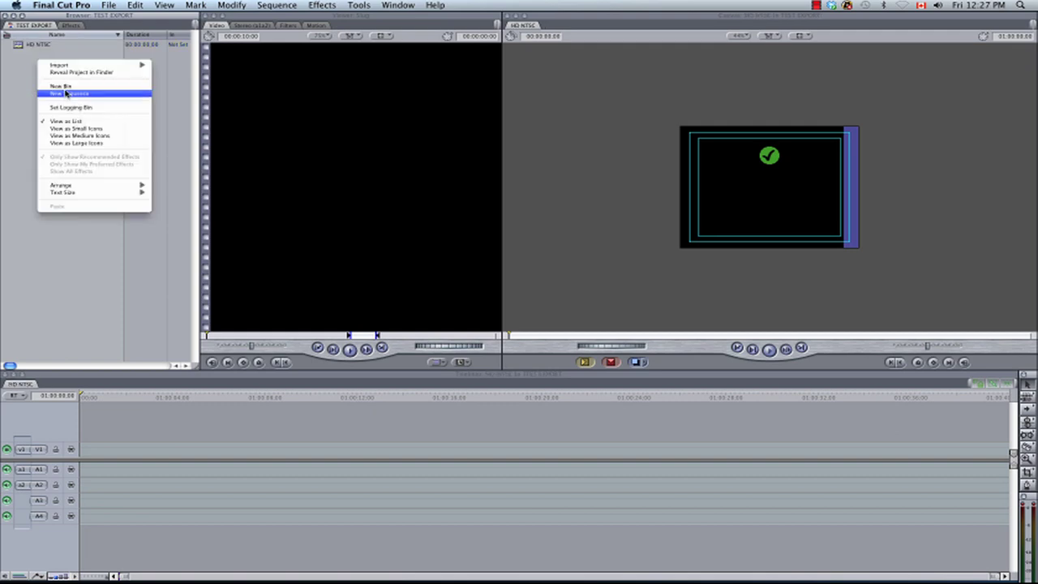
click(67, 94)
text(SD)
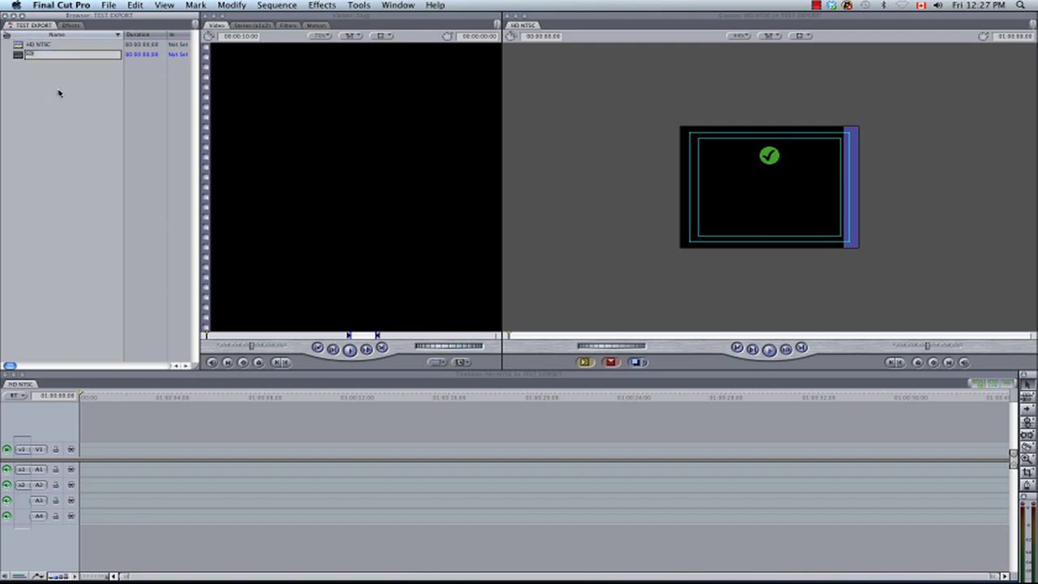
text( NTSC)
key(Return)
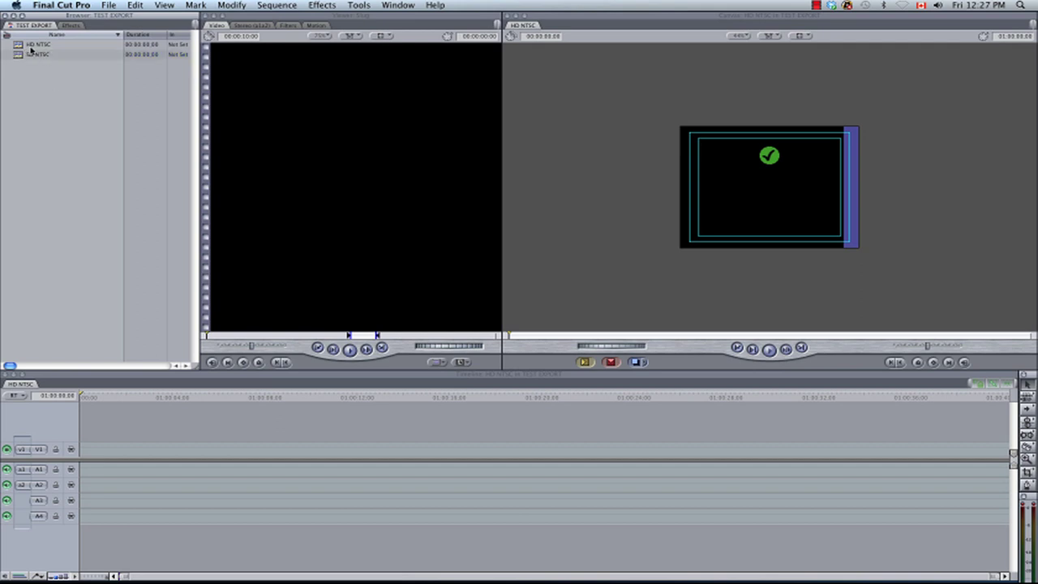
click(27, 47)
click(18, 45)
click(33, 379)
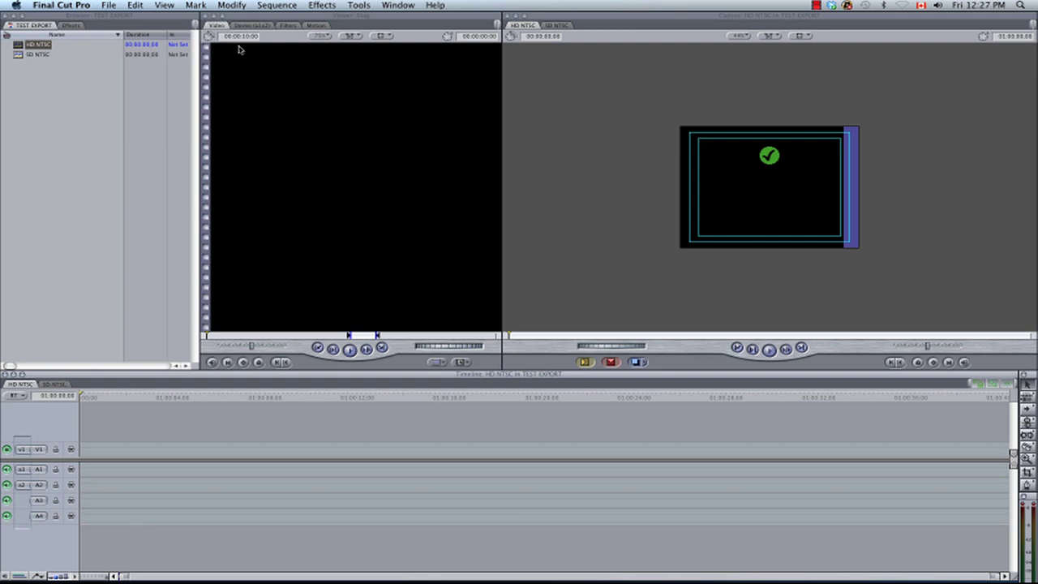
In HD NTSC's Sequence Settings, choose the HDTV 1080i (16:9) 1920 x 1080 frame size.
click(277, 5)
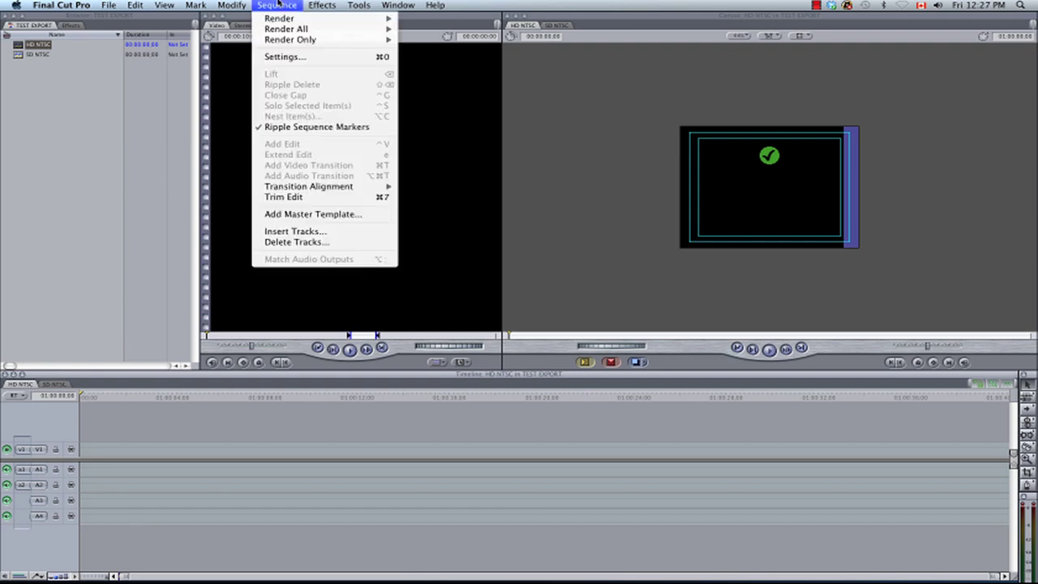
click(288, 57)
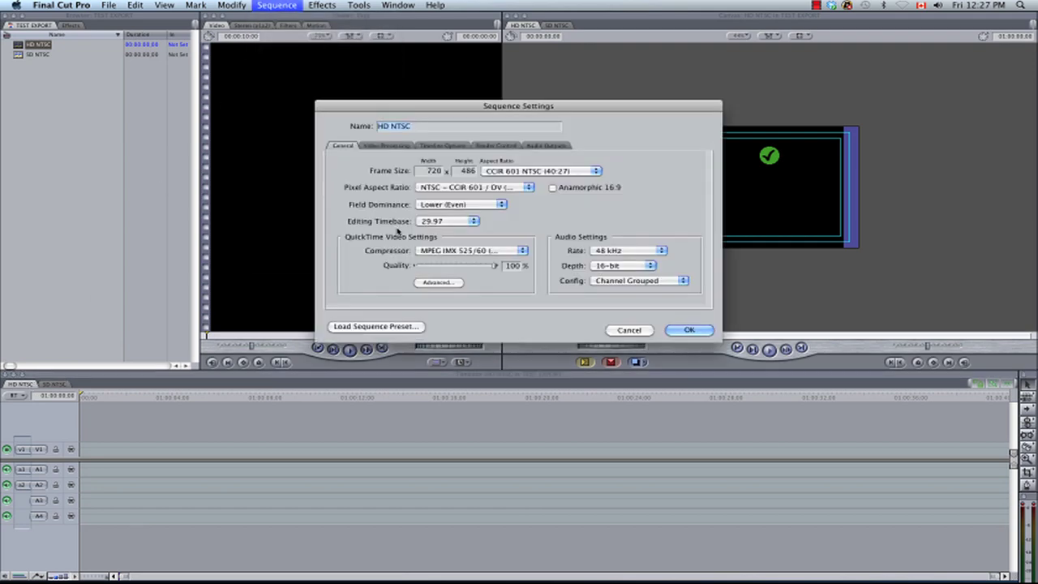
click(555, 172)
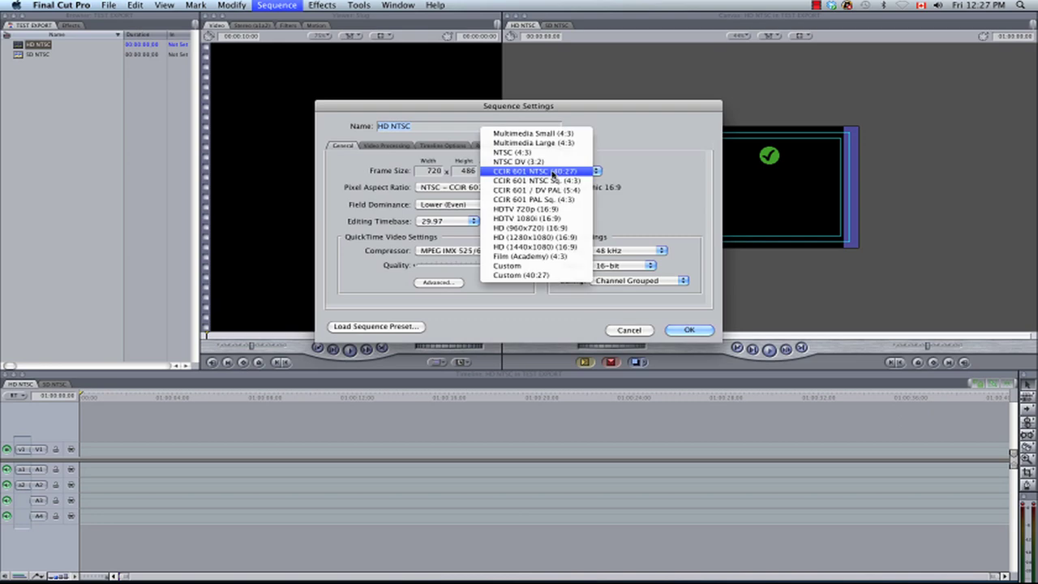
click(541, 218)
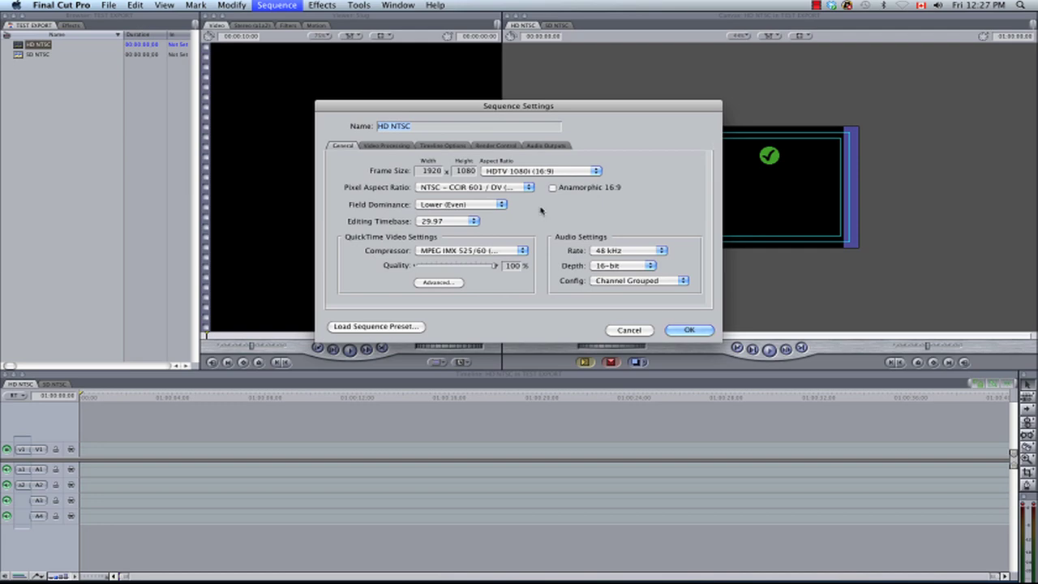
Set HD NTSC video to square pixels, Upper (Odd) fields, 29.97 timebase, and XDCAM HD422 1080i60.
click(516, 188)
click(481, 178)
click(477, 203)
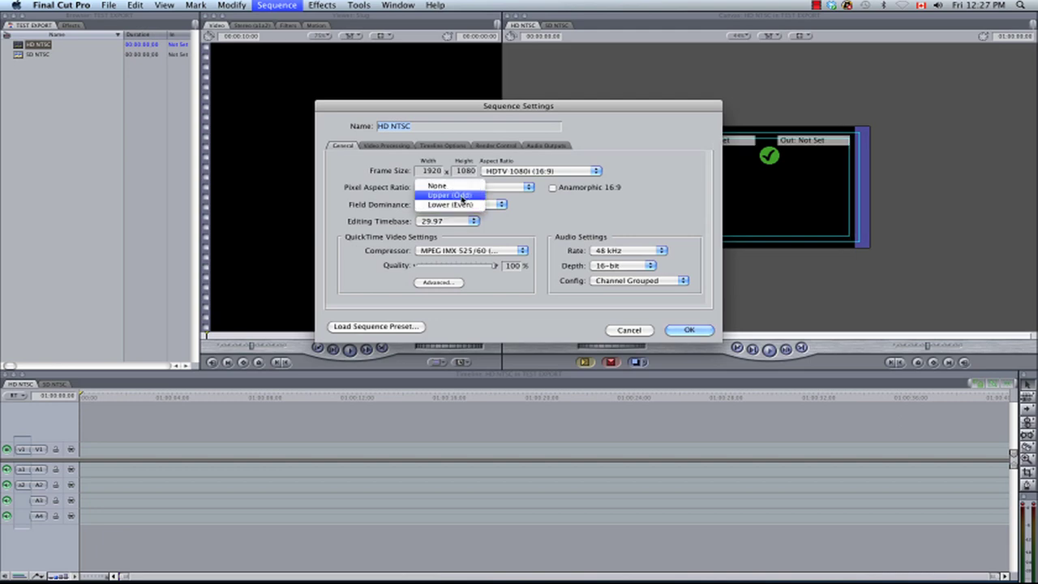
click(460, 195)
click(473, 222)
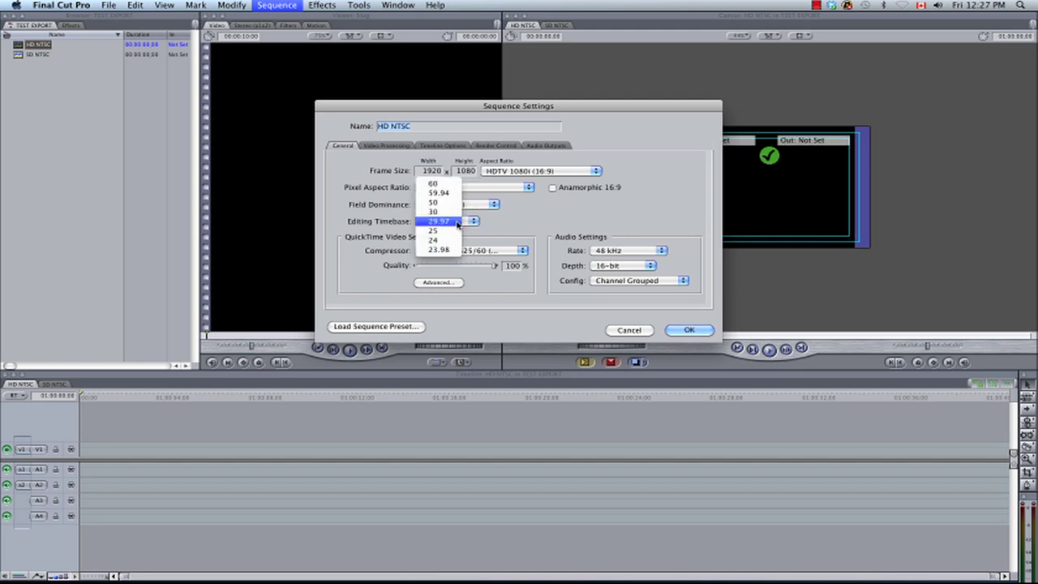
click(457, 223)
click(518, 250)
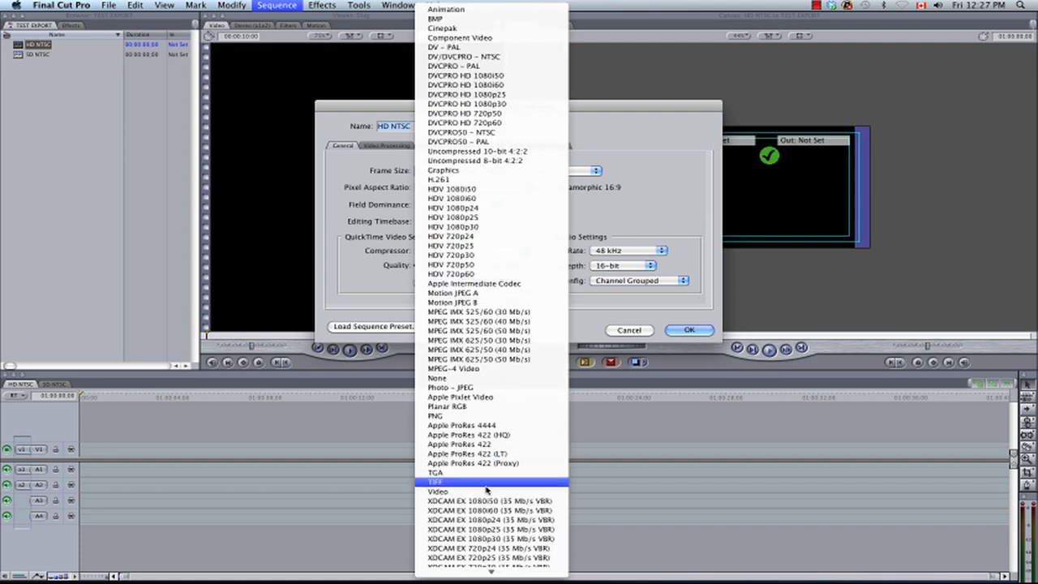
scroll(492, 503, down, 3)
scroll(492, 527, down, 5)
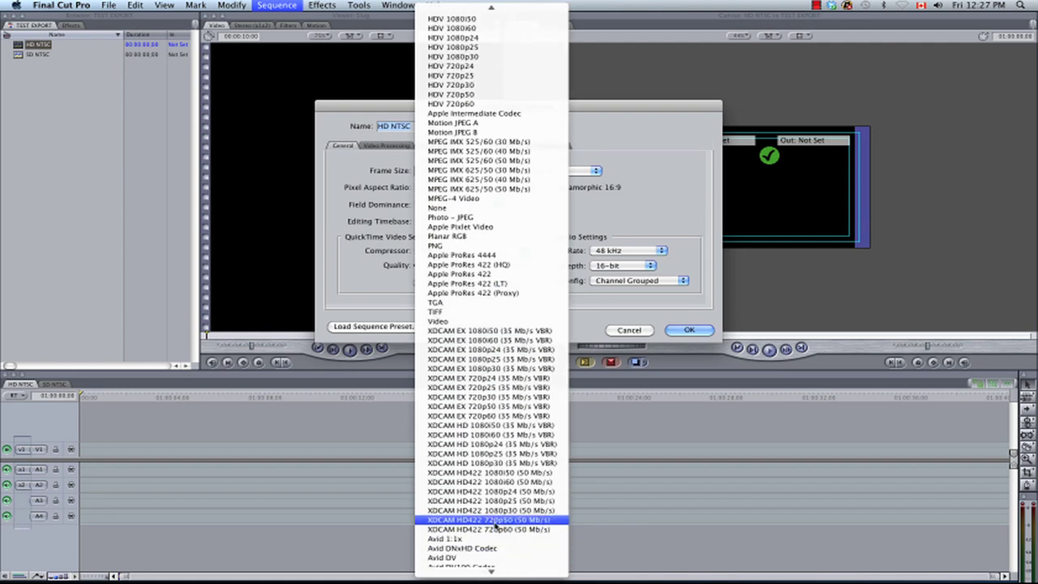
click(500, 482)
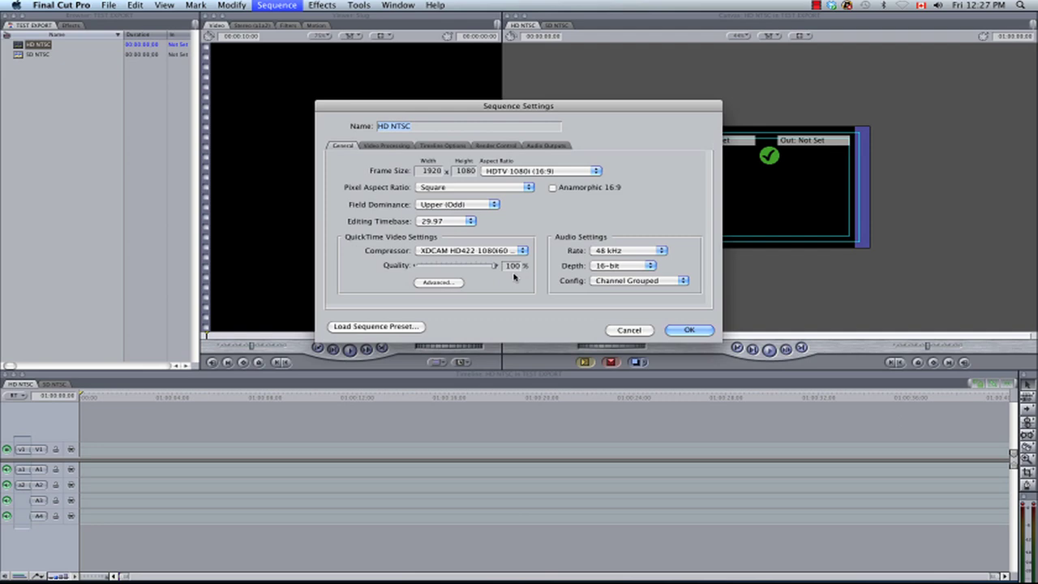
Set HD NTSC audio to Discrete Channels, 24-bit depth, and 48 kHz sample rate.
click(615, 281)
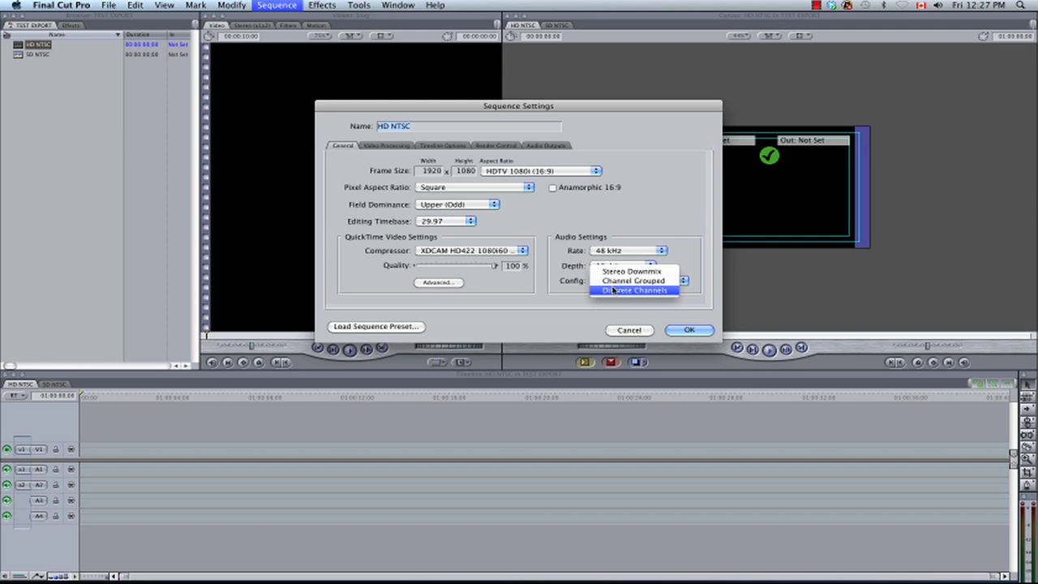
click(613, 290)
click(621, 266)
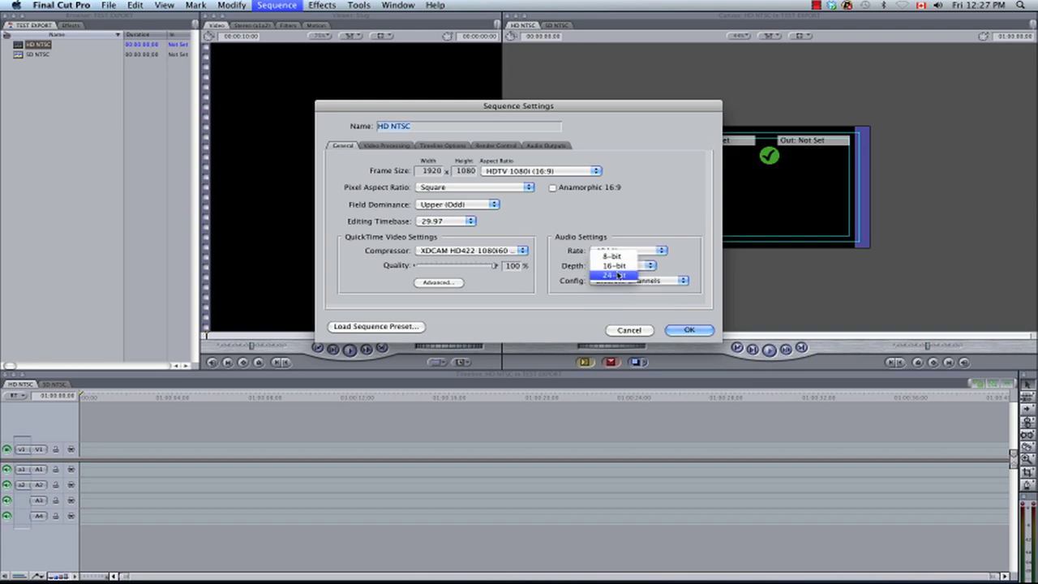
click(617, 275)
click(621, 251)
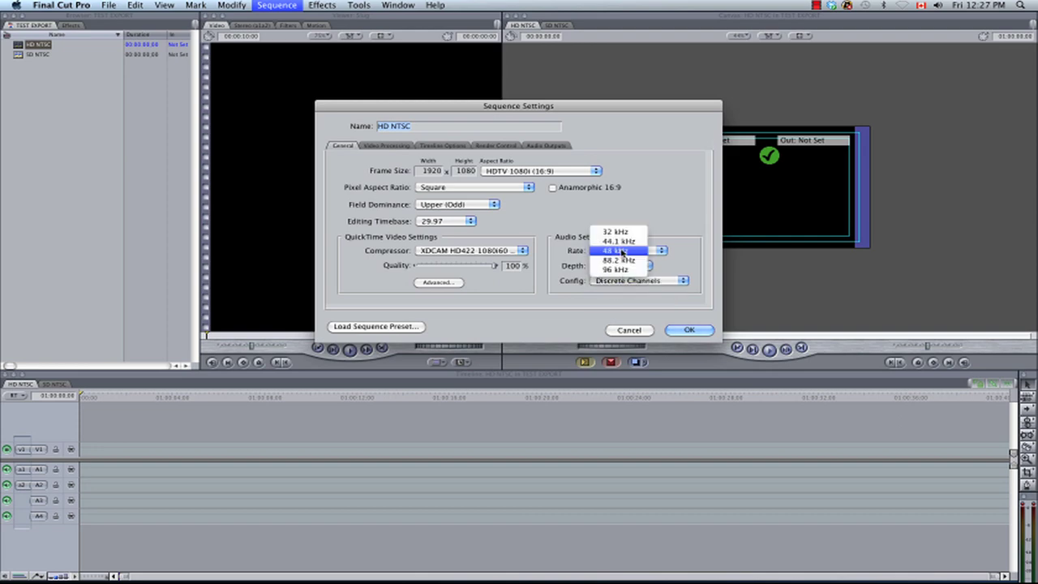
click(621, 252)
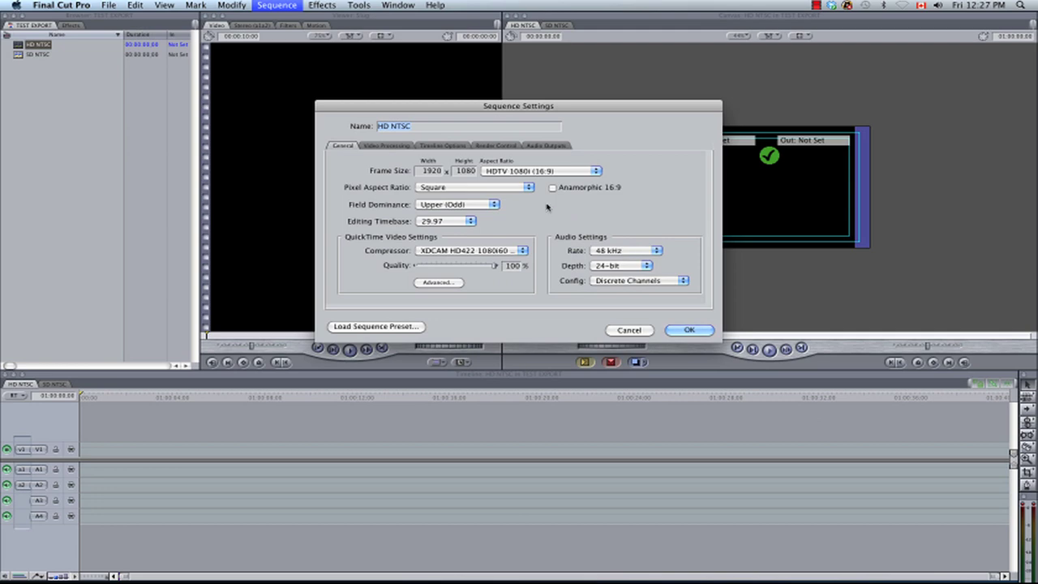
click(442, 146)
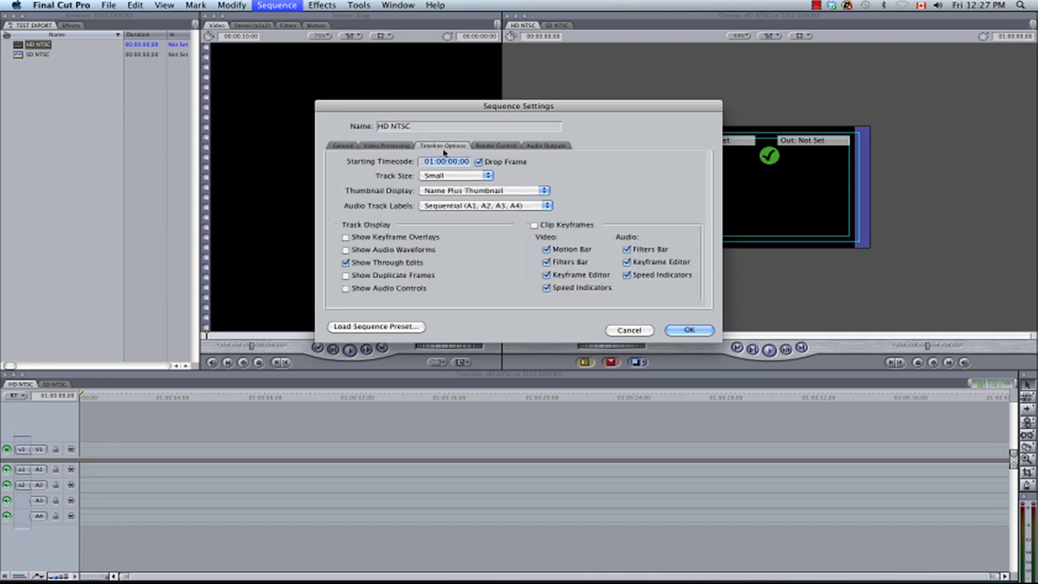
Keep drop-frame timecode on and enter 0 in the HD NTSC starting timecode.
click(479, 161)
click(478, 161)
click(430, 161)
text(0)
Give HD NTSC eight audio outputs with 5-6 and 7-8 Dual Mono, then confirm the settings.
click(544, 146)
click(427, 200)
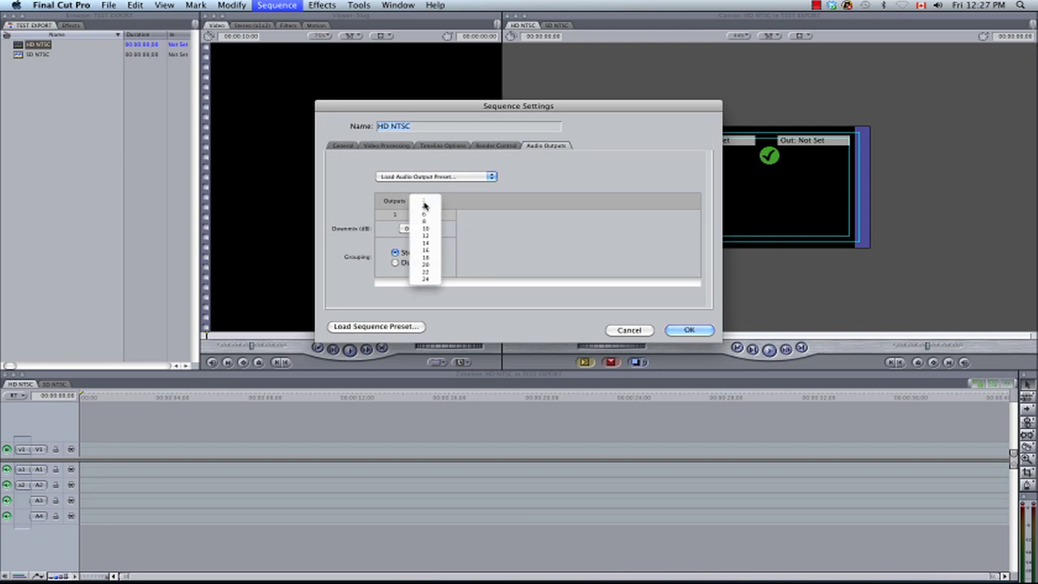
click(491, 251)
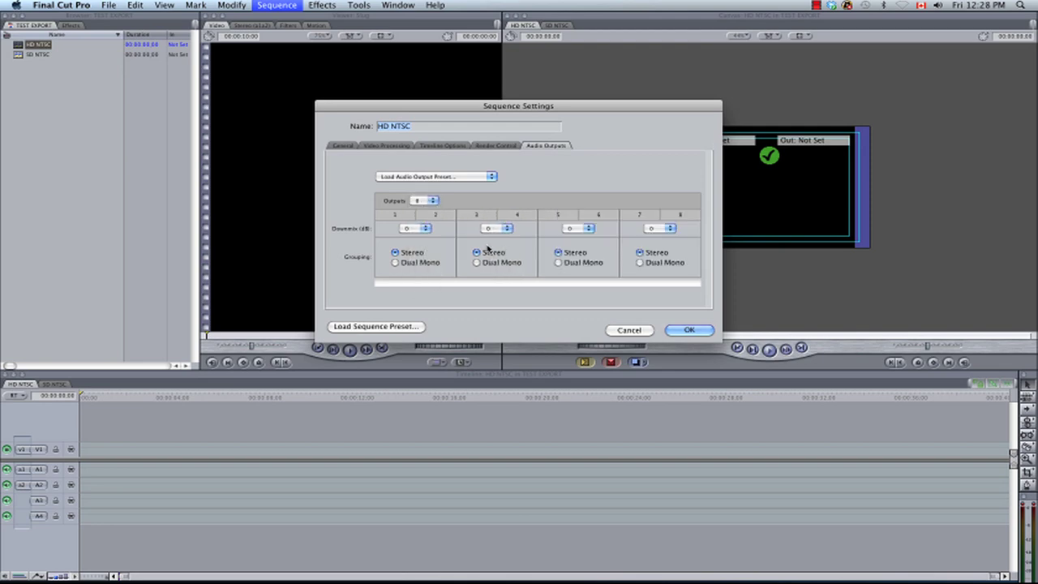
click(414, 264)
click(483, 265)
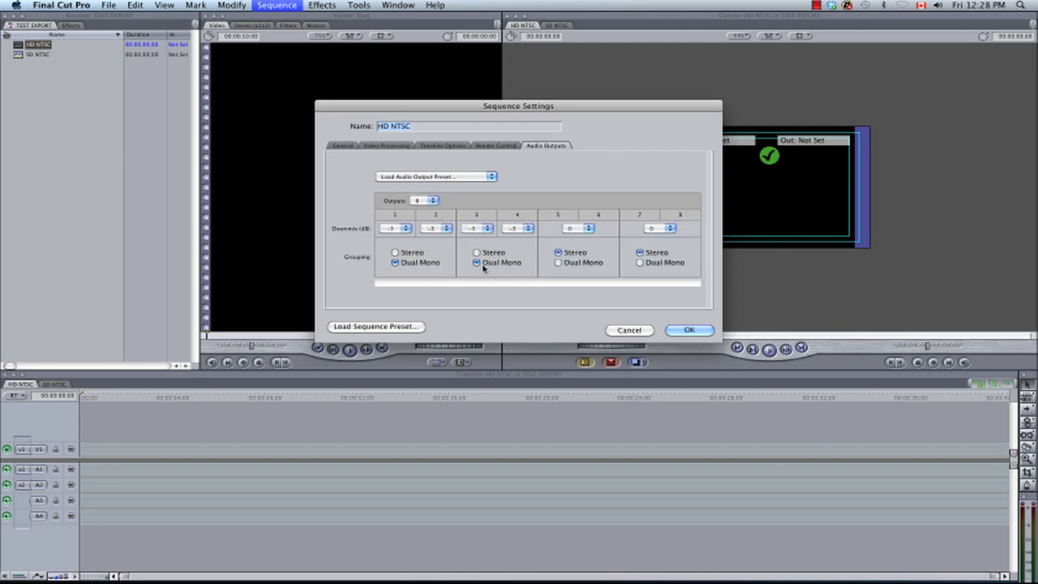
click(585, 263)
click(639, 263)
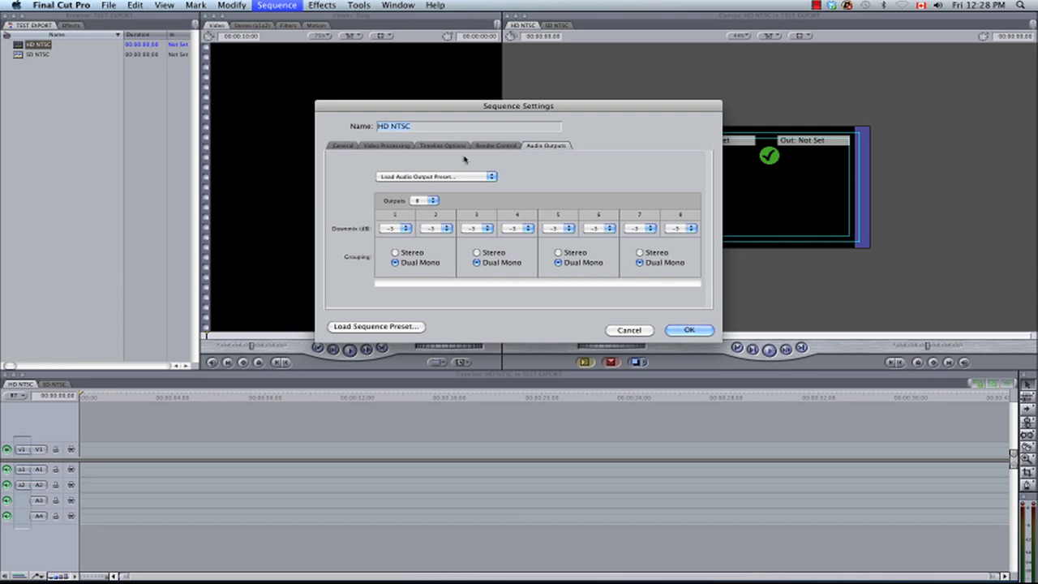
click(440, 146)
click(343, 146)
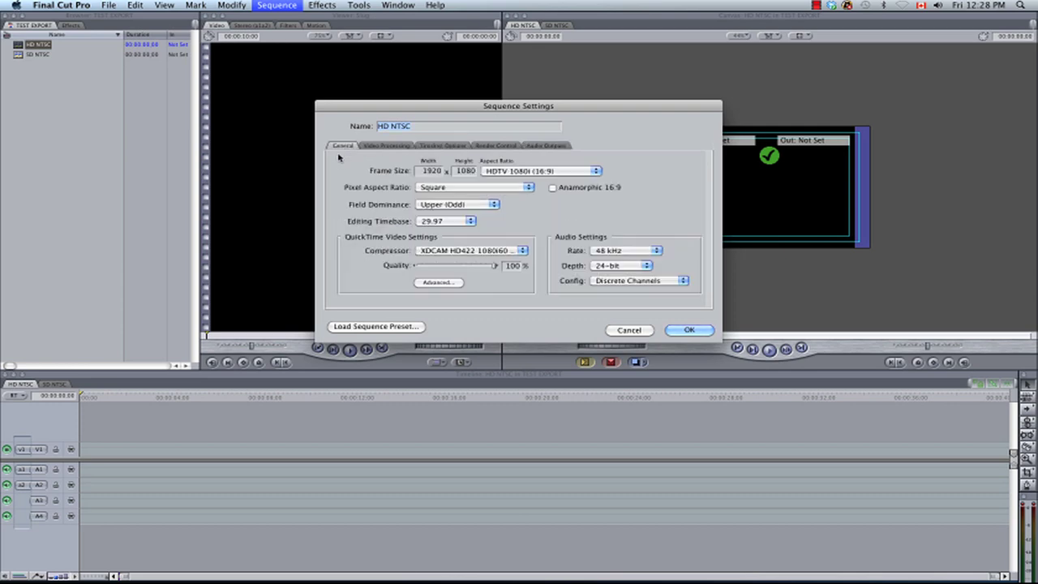
click(686, 329)
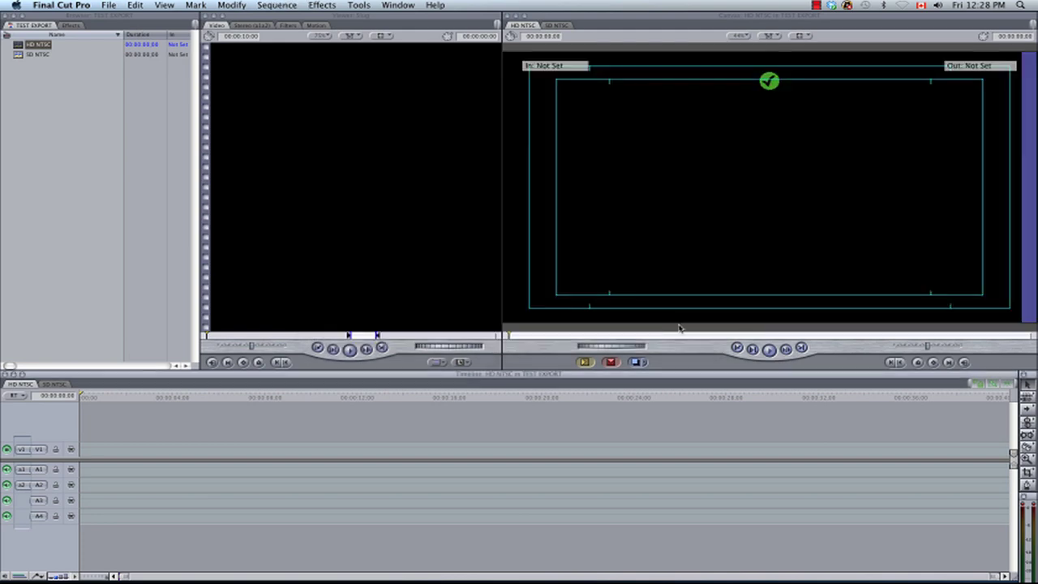
In SD NTSC's settings, keep CCIR 601 NTSC frame size and pixel aspect, and Lower (Even) fields.
click(53, 385)
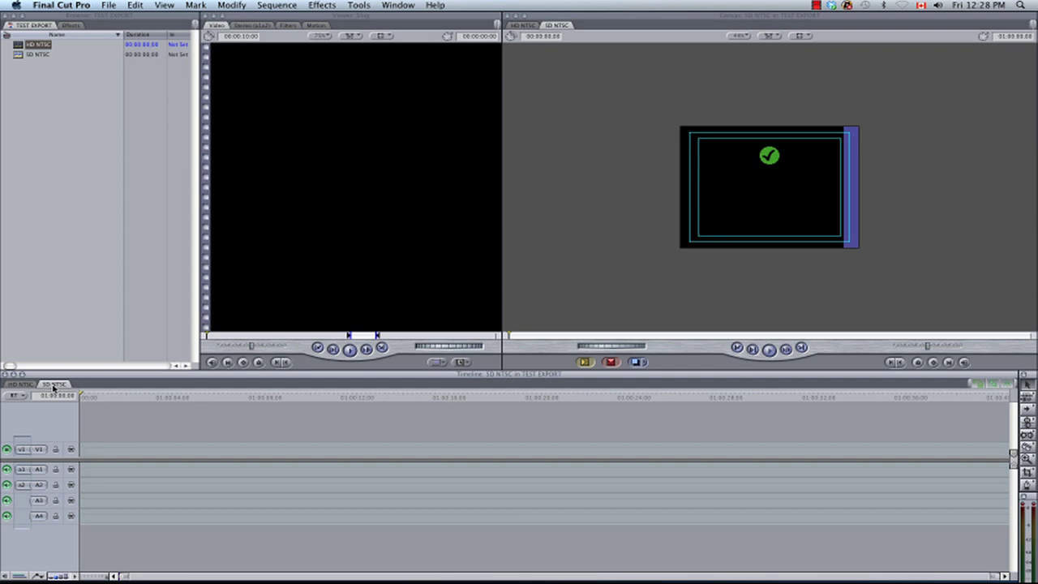
click(276, 5)
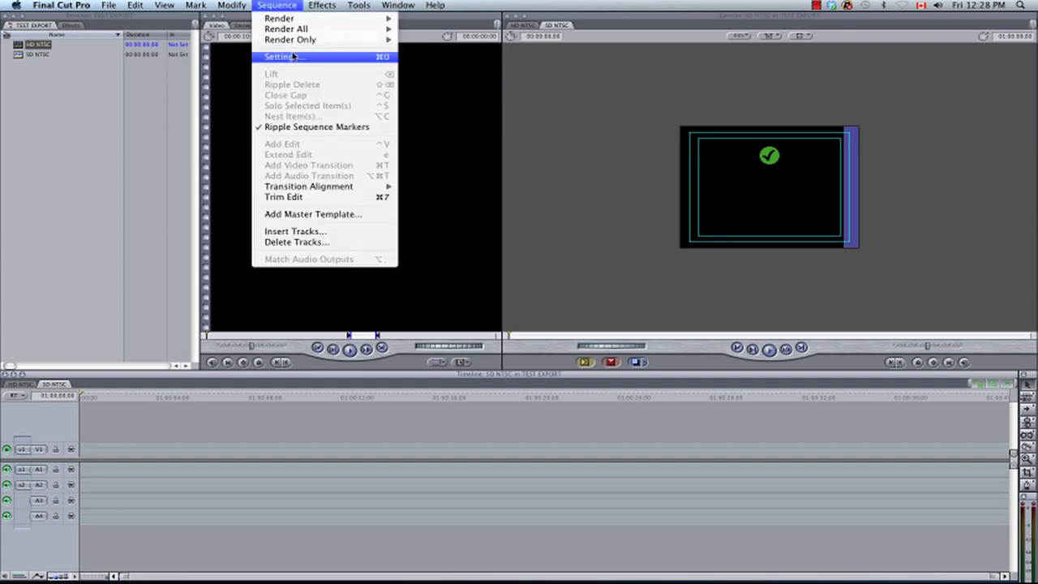
click(294, 56)
click(535, 173)
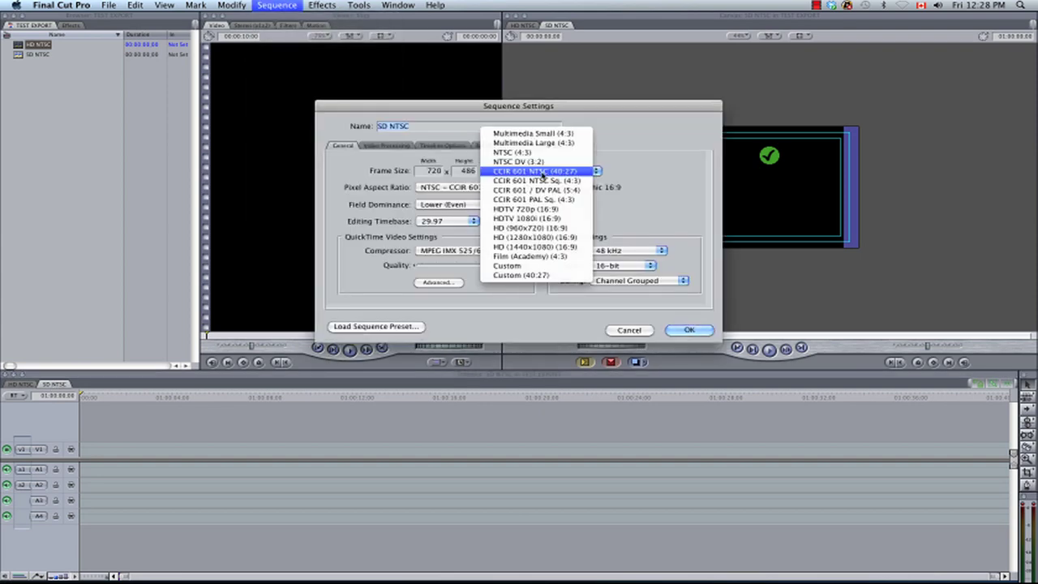
click(541, 172)
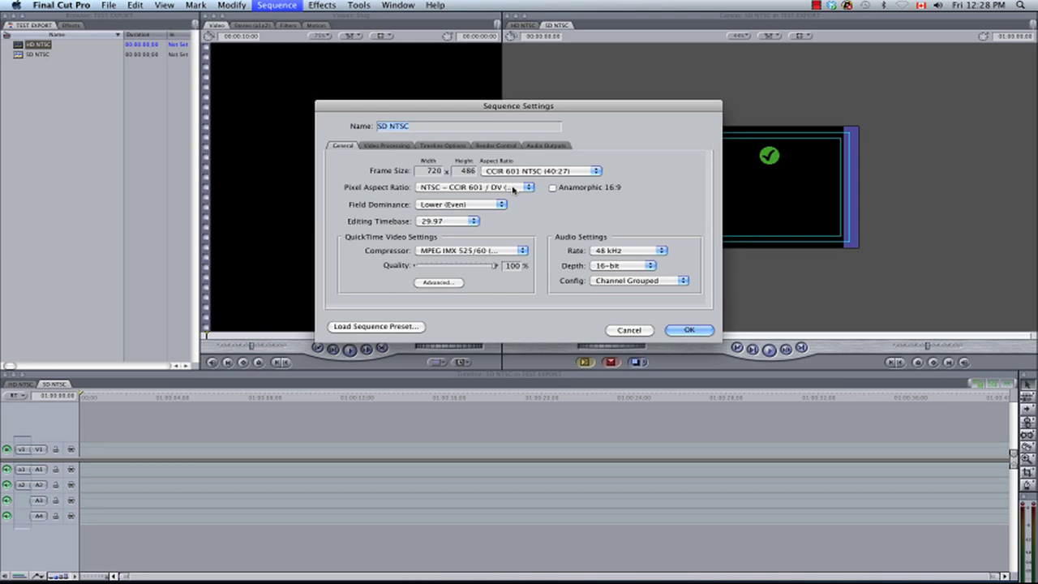
click(512, 188)
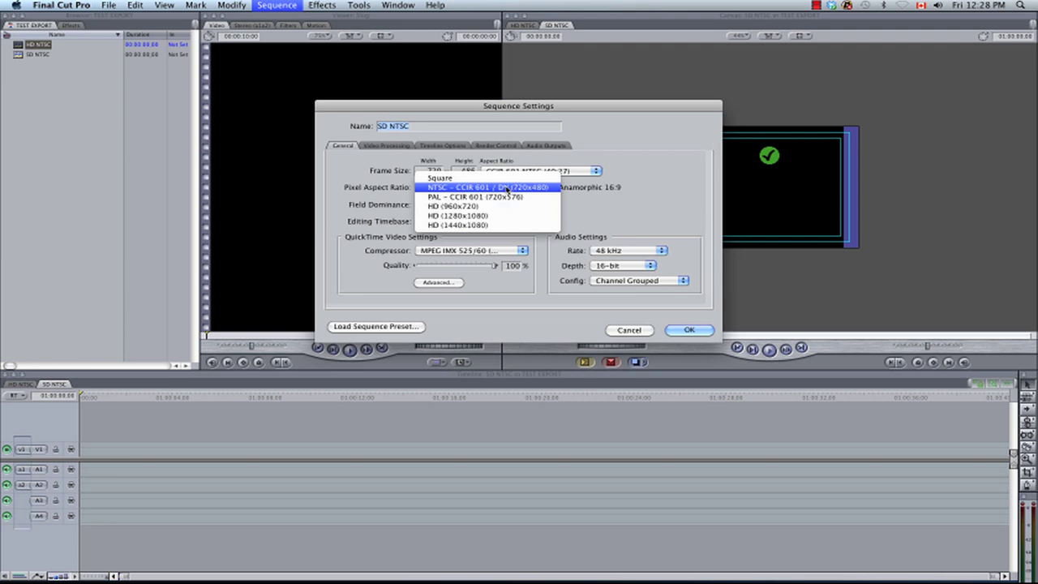
click(508, 188)
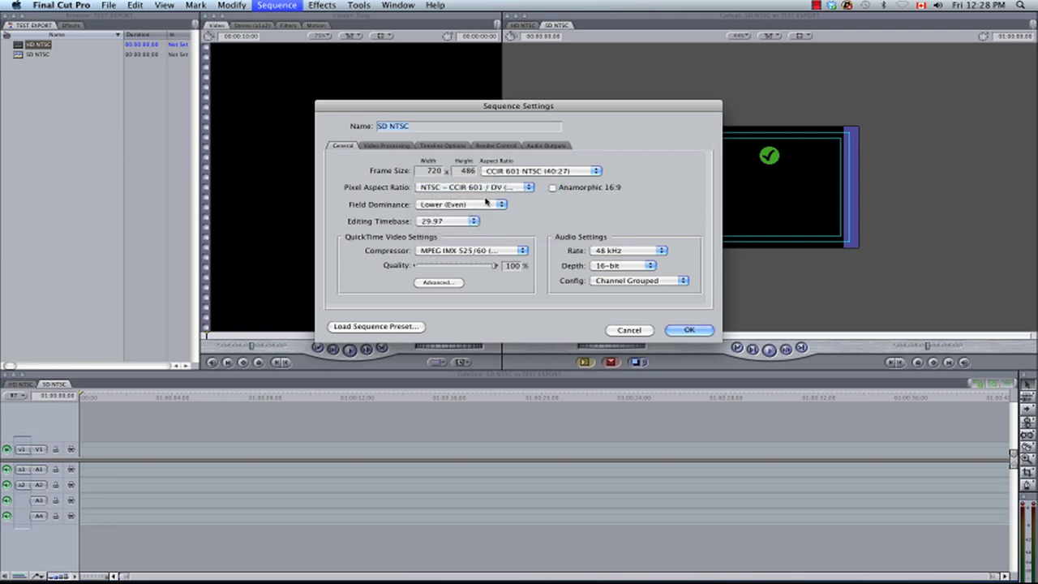
click(480, 205)
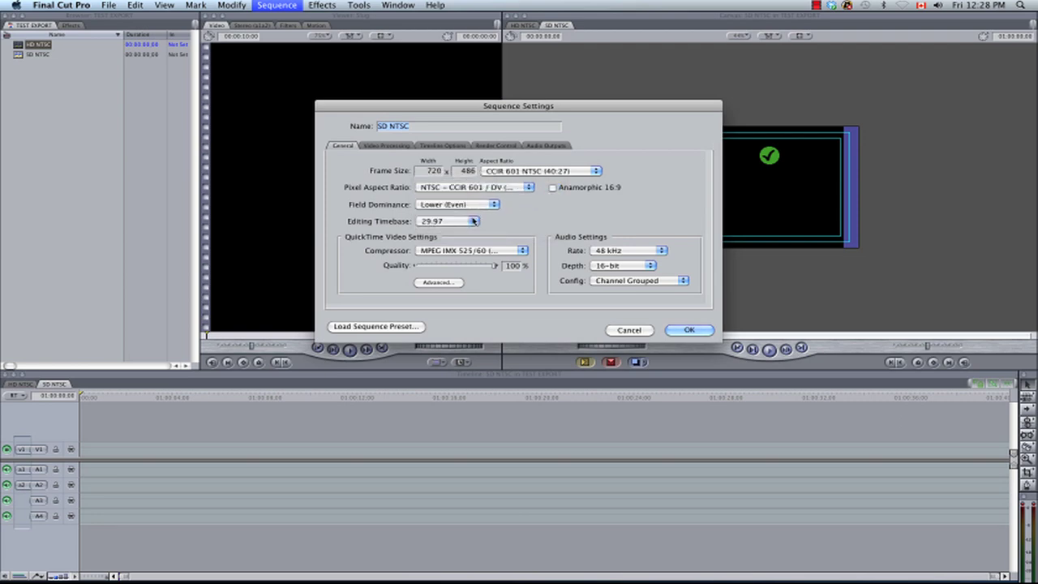
click(473, 221)
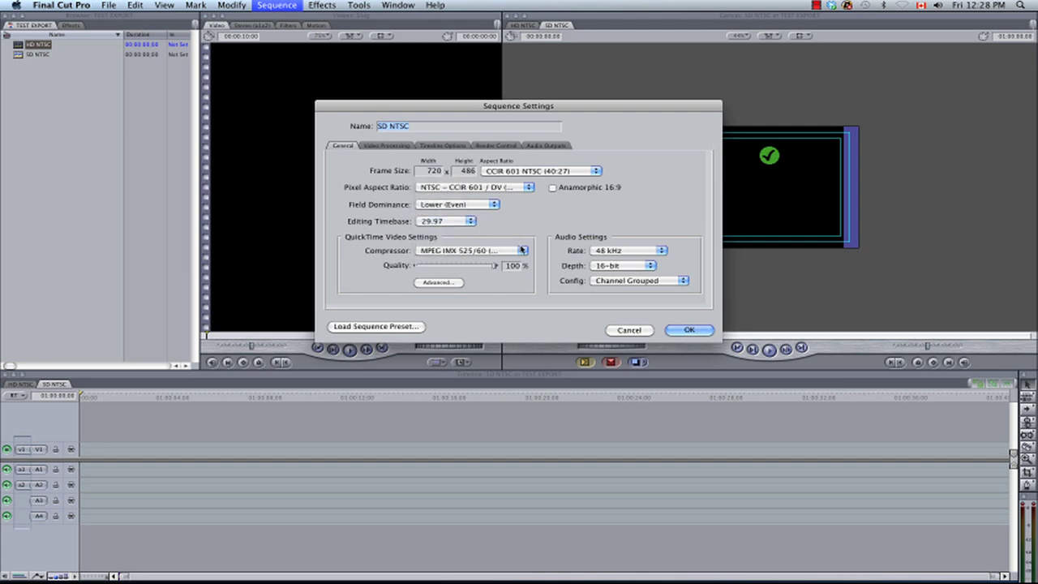
Set SD NTSC to MPEG IMX 525/60 compression with 16-bit, 48 kHz Discrete Channels audio.
click(520, 250)
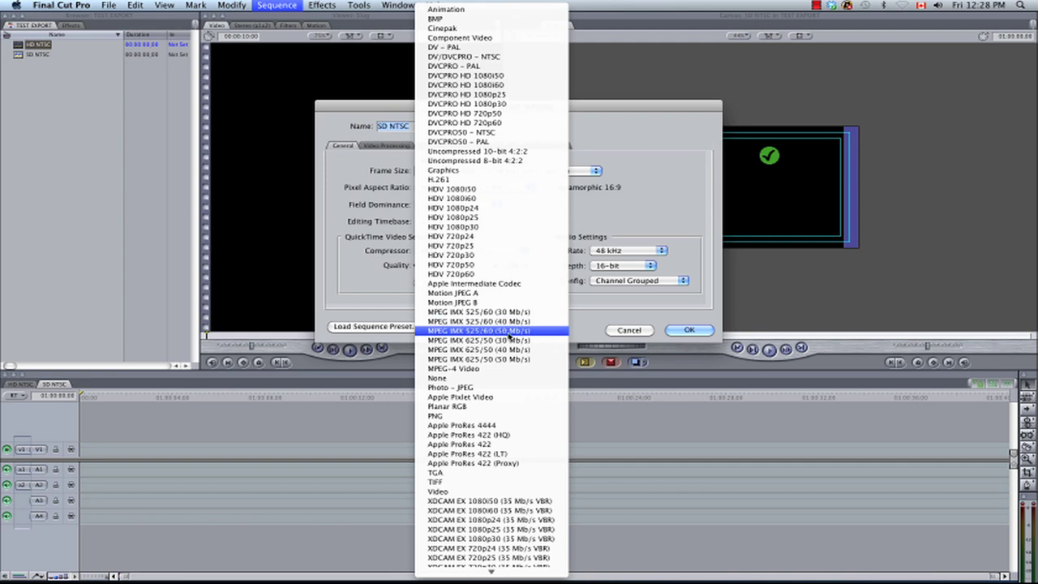
click(509, 332)
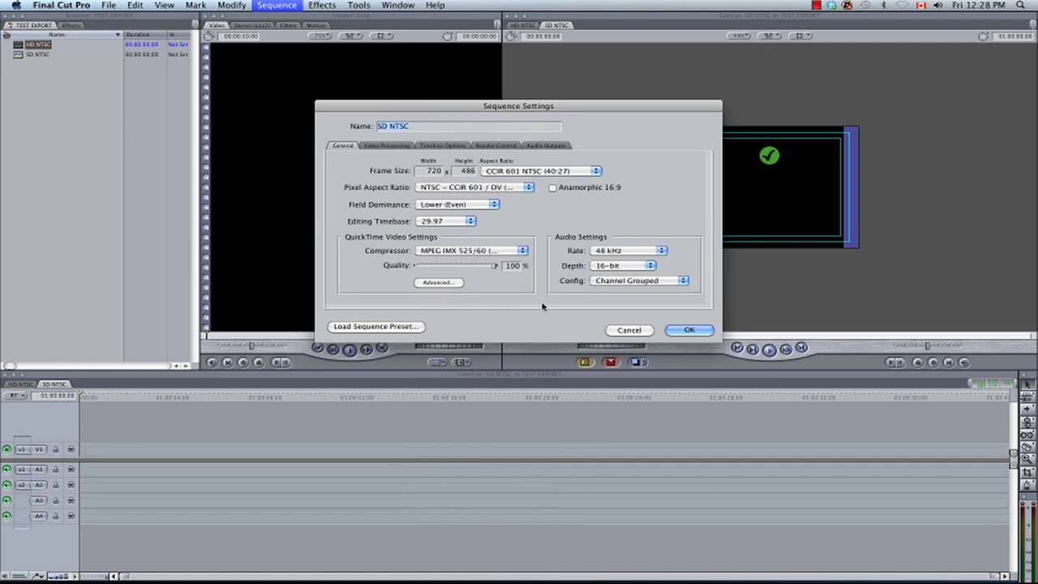
click(612, 281)
click(612, 291)
click(616, 265)
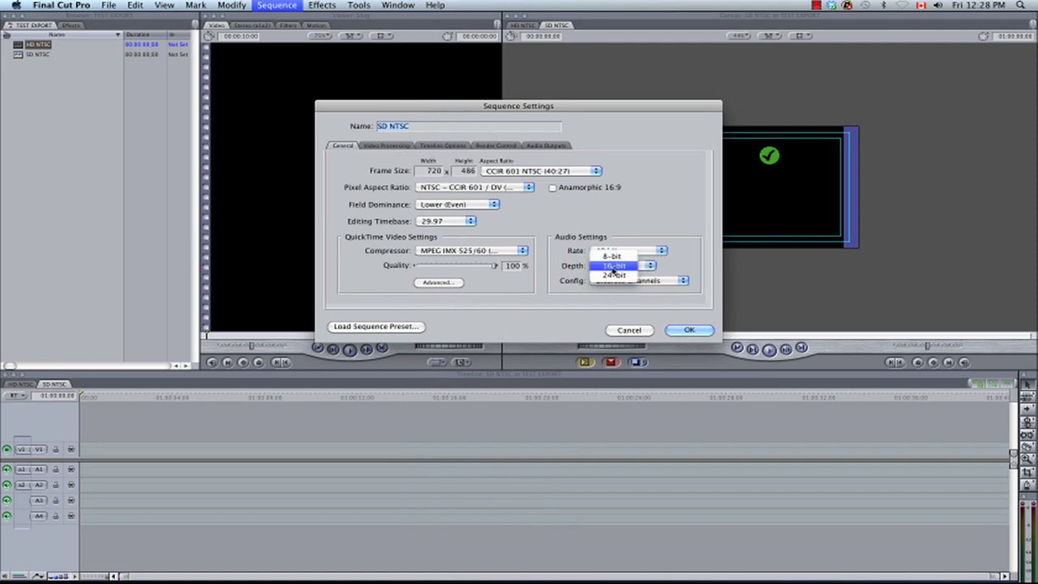
click(614, 265)
click(616, 251)
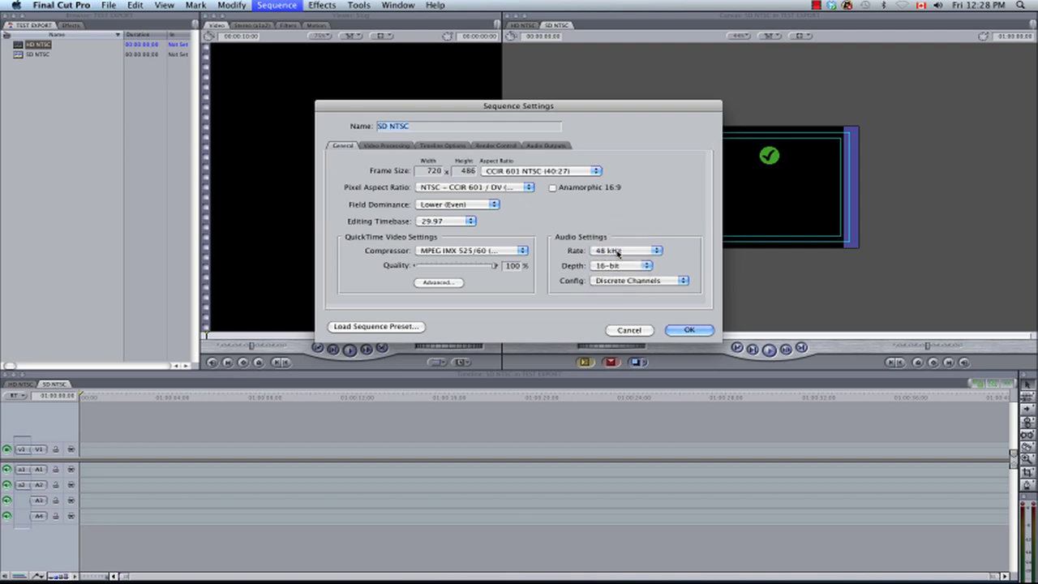
click(453, 147)
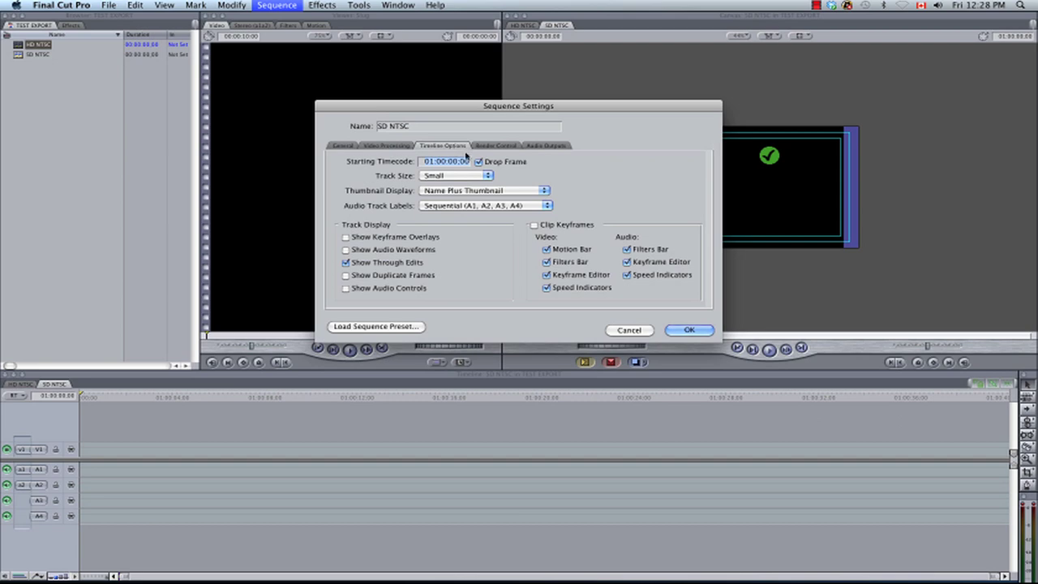
Set the SD NTSC starting timecode to 00:00:00:00.
click(427, 161)
key(BackSpace)
text(0)
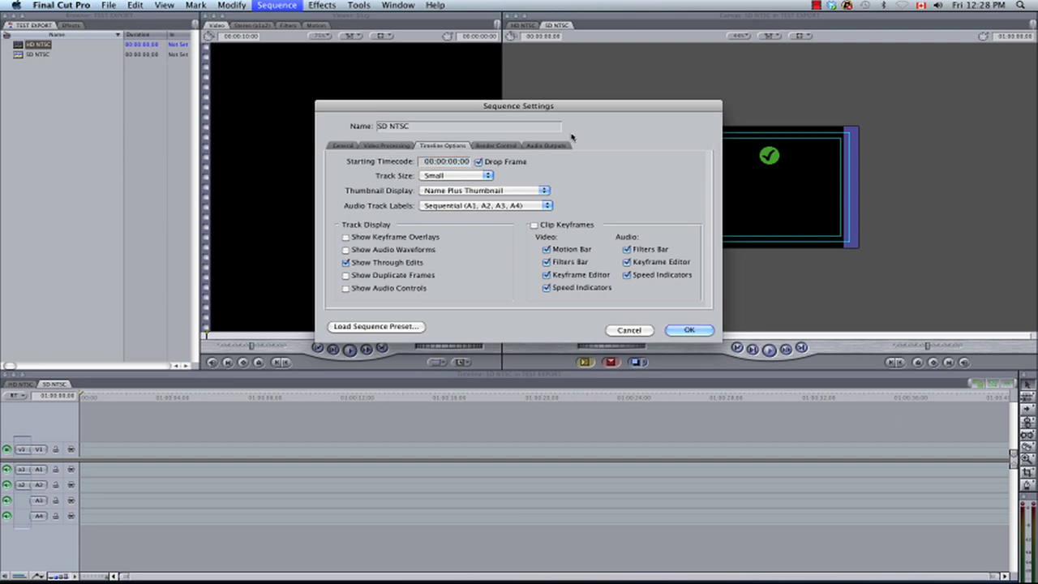
Give SD NTSC four audio outputs with 1-2 and 3-4 Dual Mono, then confirm the settings.
click(548, 146)
click(430, 206)
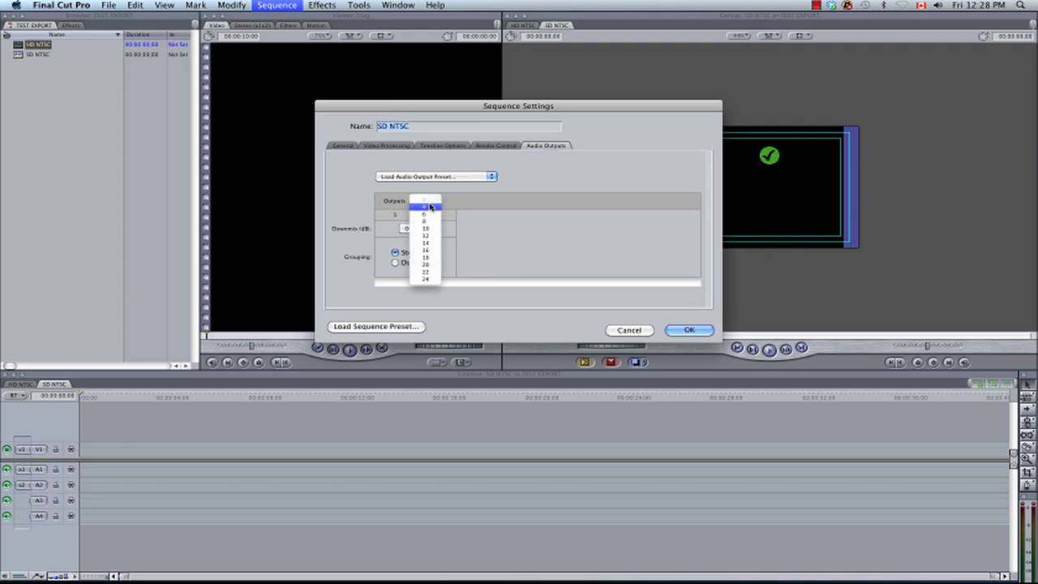
click(429, 207)
click(412, 263)
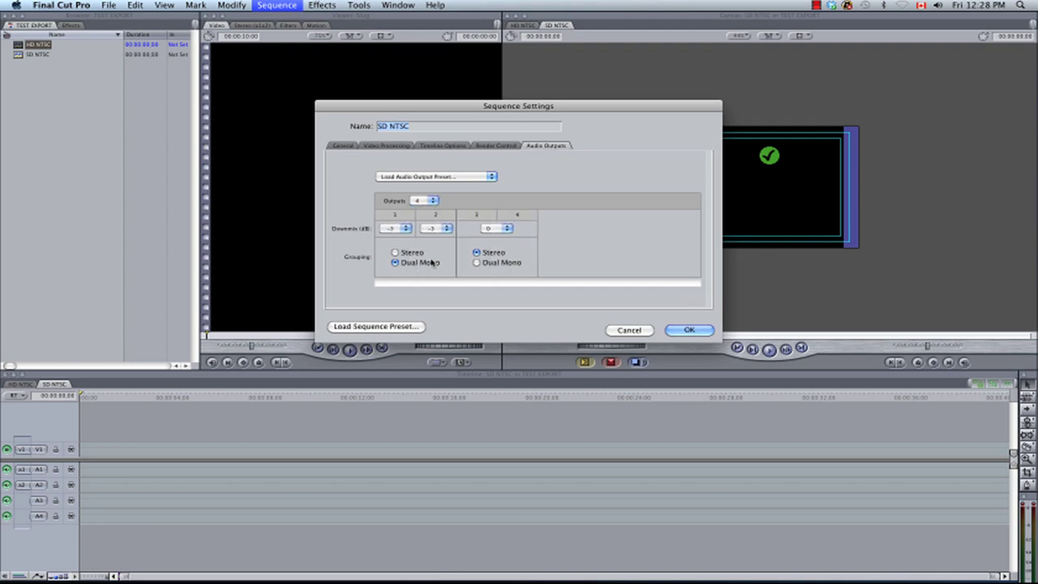
click(492, 263)
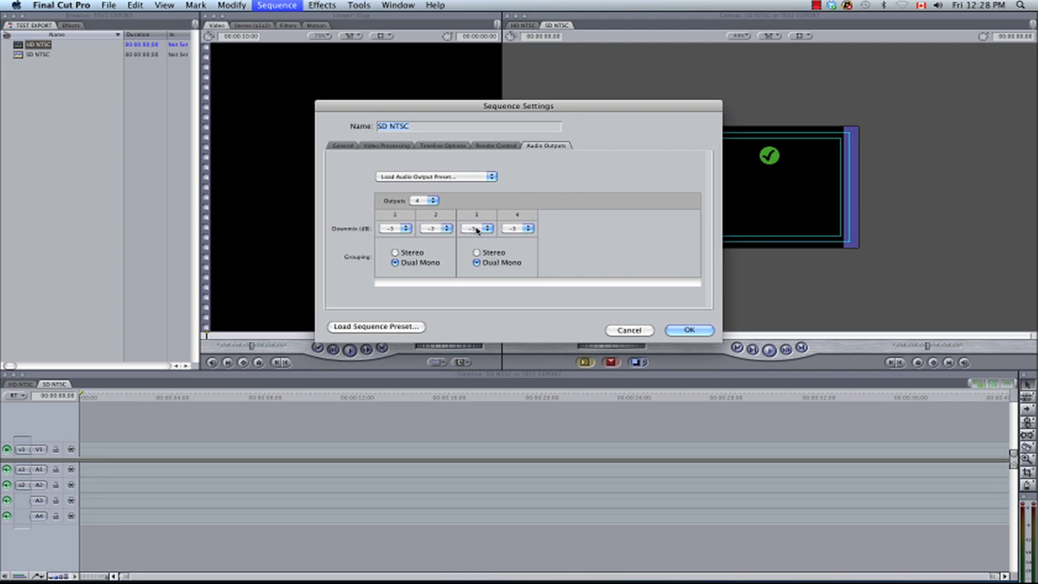
click(444, 146)
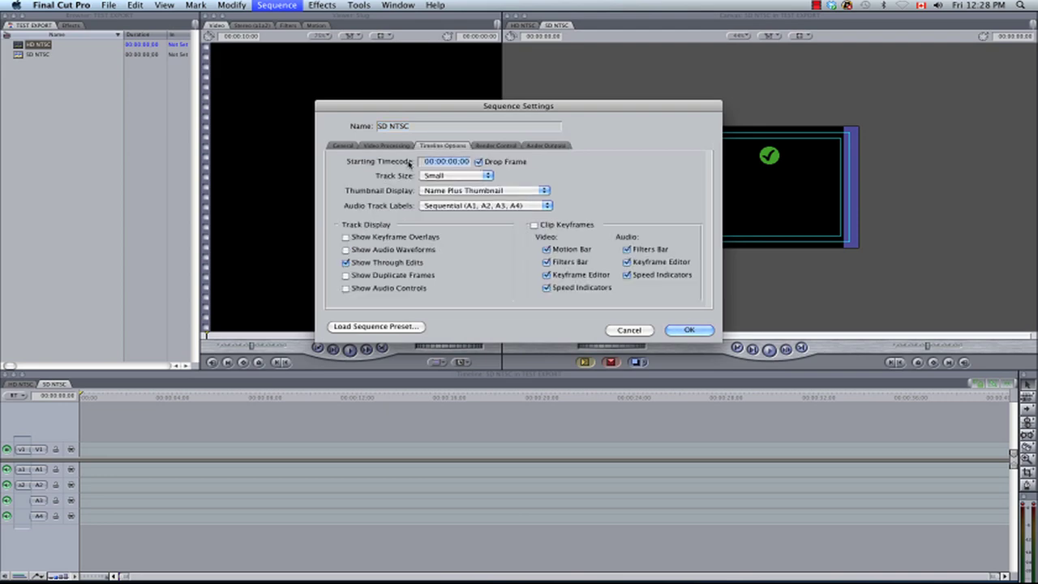
click(347, 145)
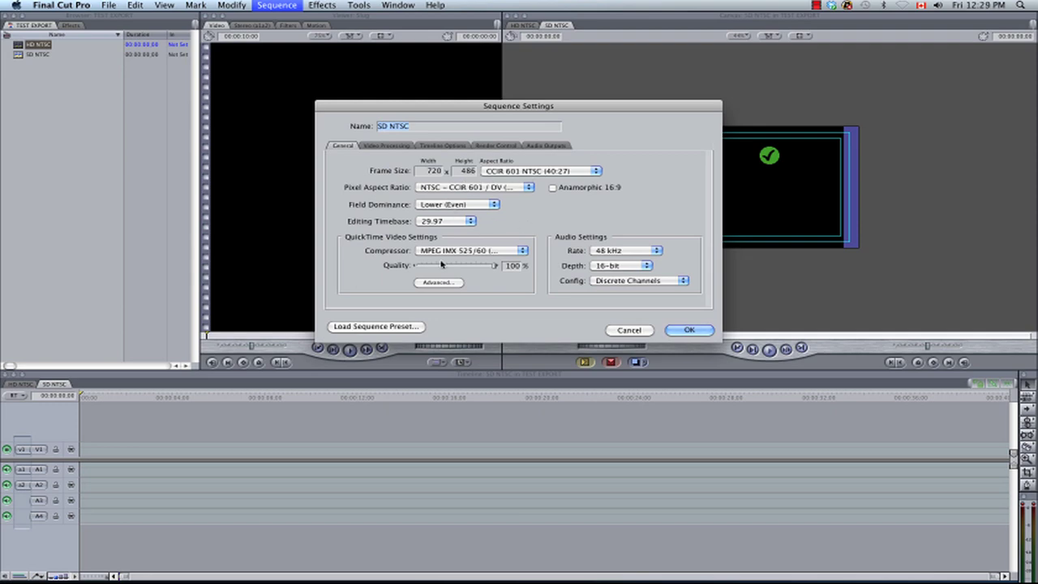
click(677, 330)
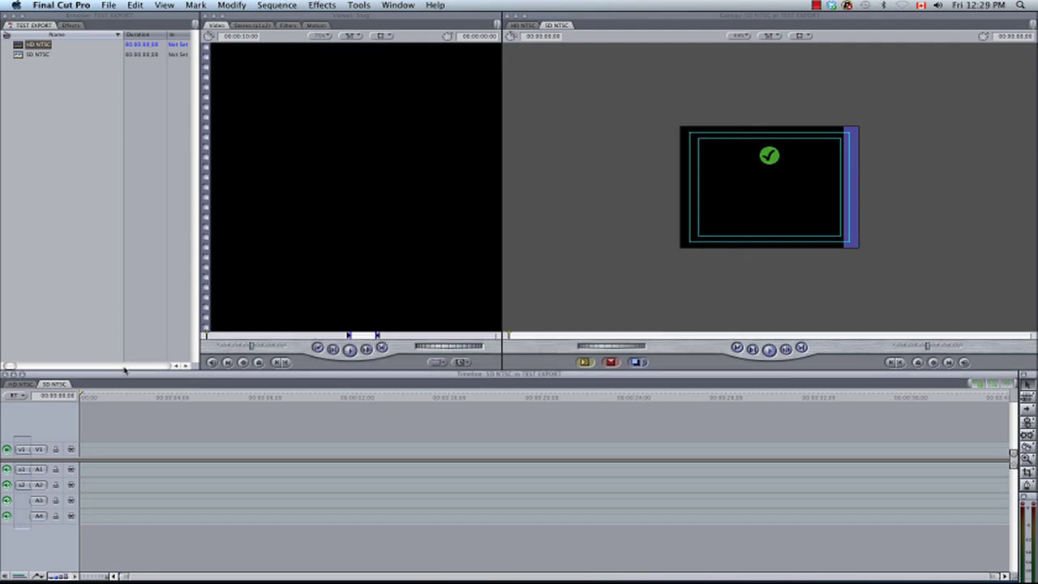